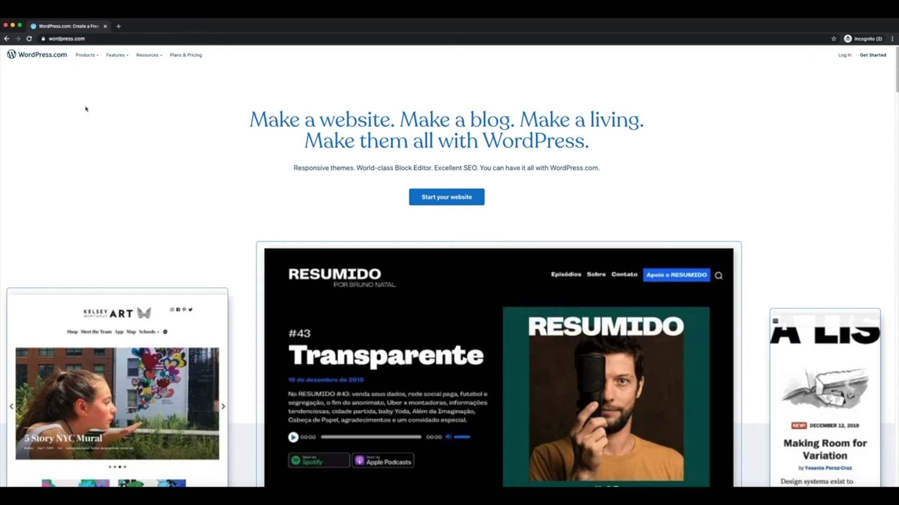
- Go to the wordpress.com web address and begin creating a new website
click(68, 36)
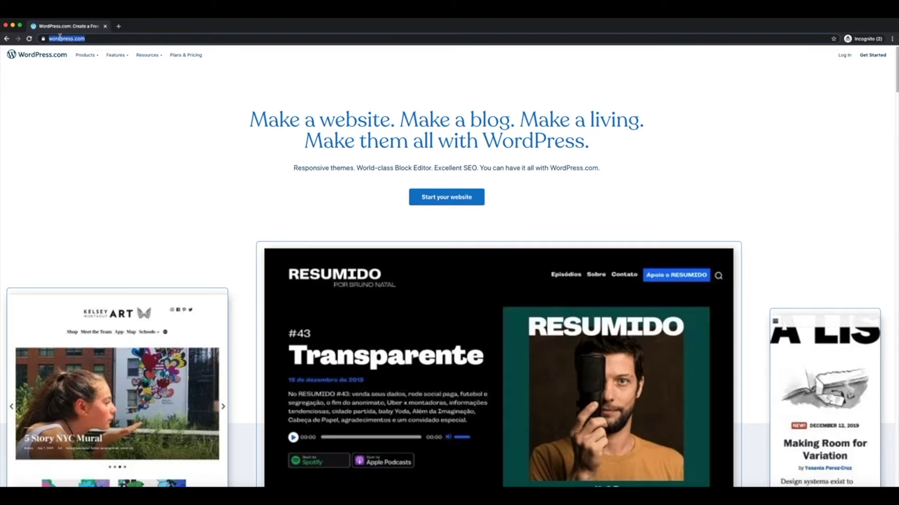
click(50, 39)
drag(65, 39, 101, 39)
click(102, 39)
scroll(214, 179, down, 1)
scroll(229, 178, down, 5)
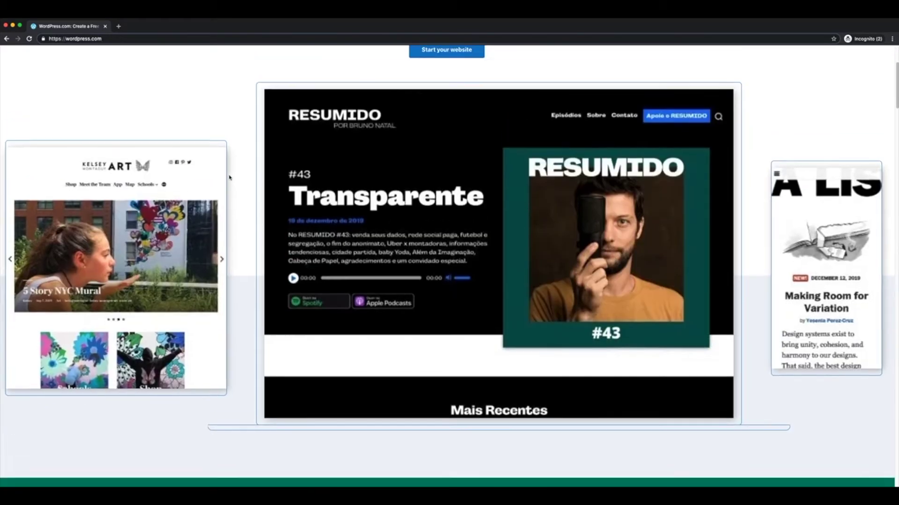
scroll(229, 178, up, 6)
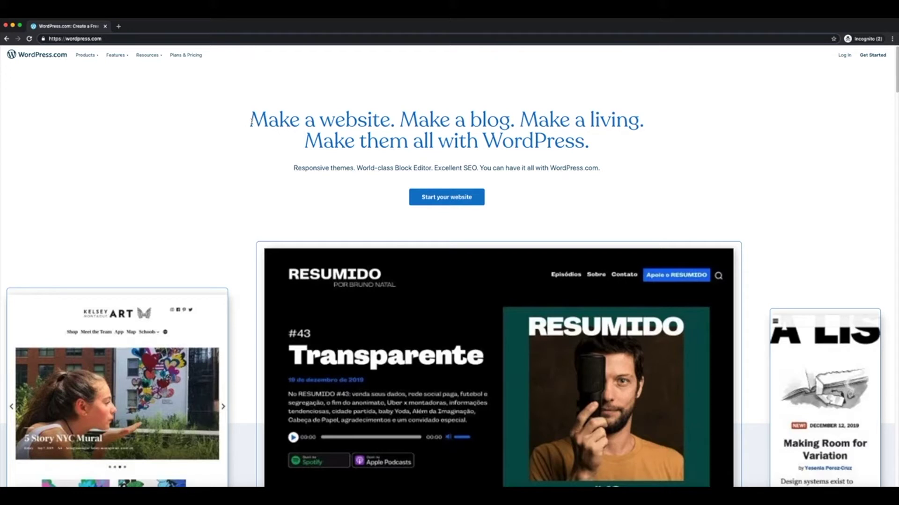
click(62, 39)
click(78, 38)
click(443, 198)
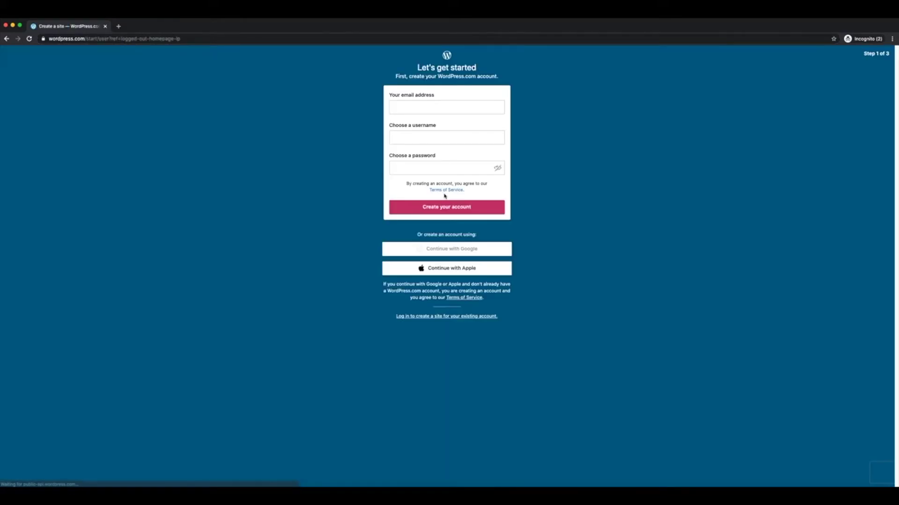
- Sign up for the account by entering an e-mail address, a username and a password
click(412, 106)
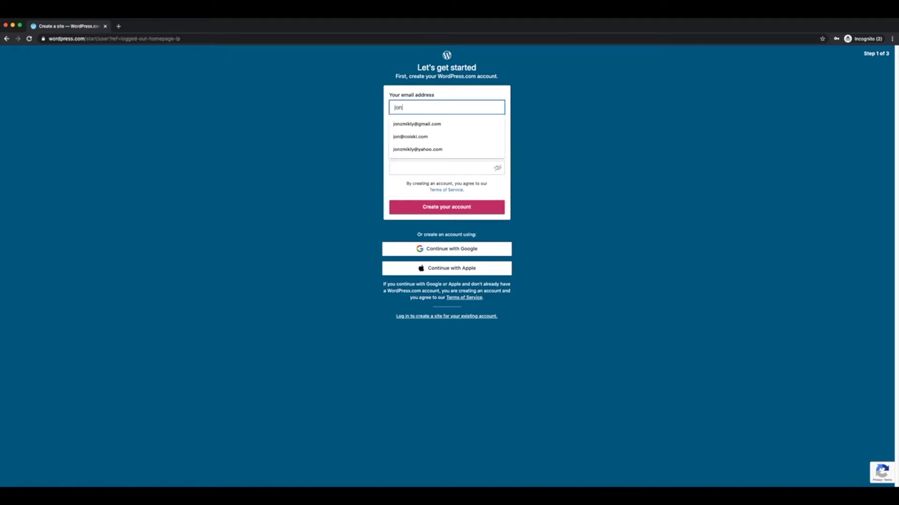
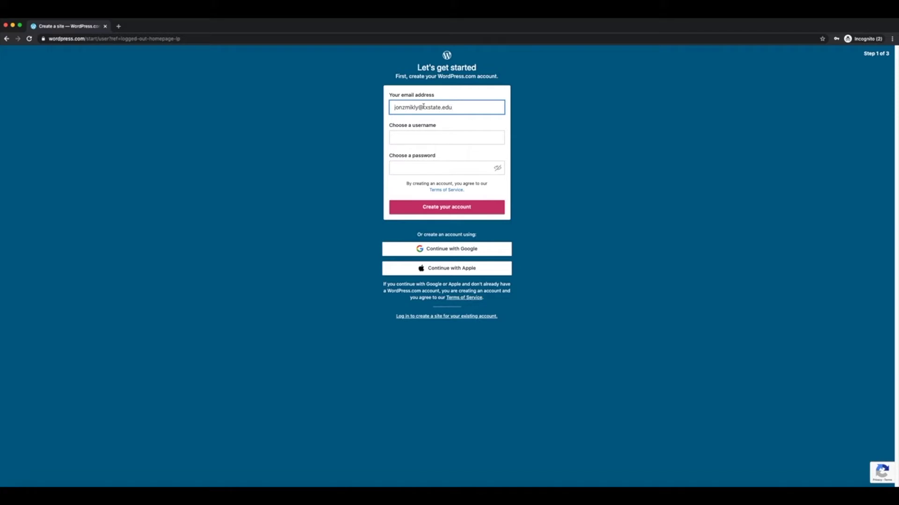
click(419, 107)
text(123)
click(410, 136)
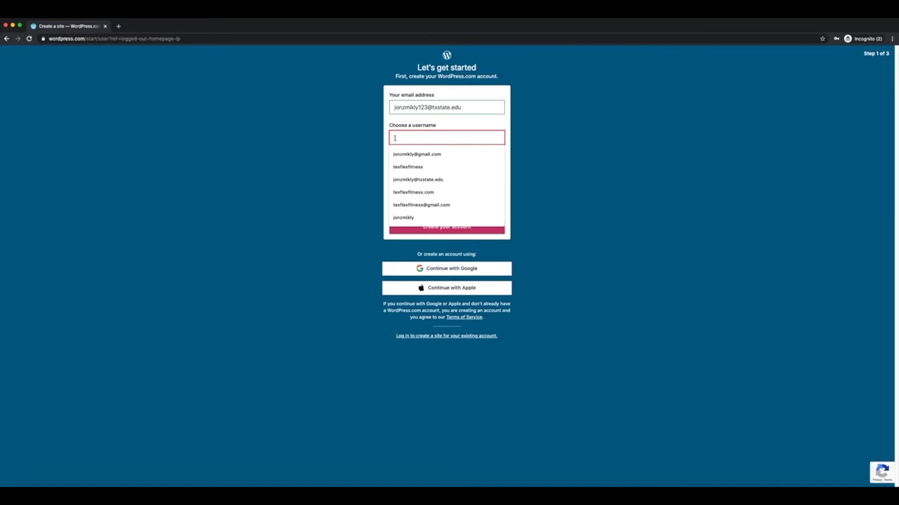
text(jonzmikly)
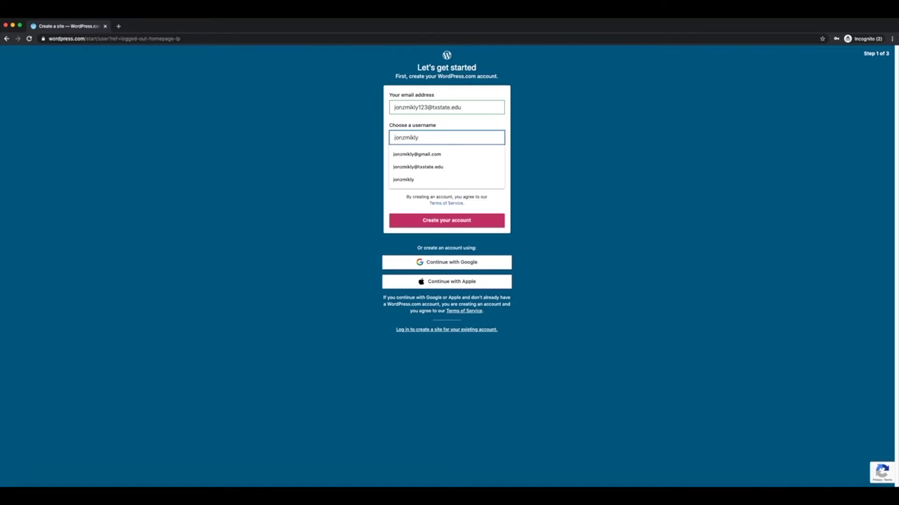
text(12345)
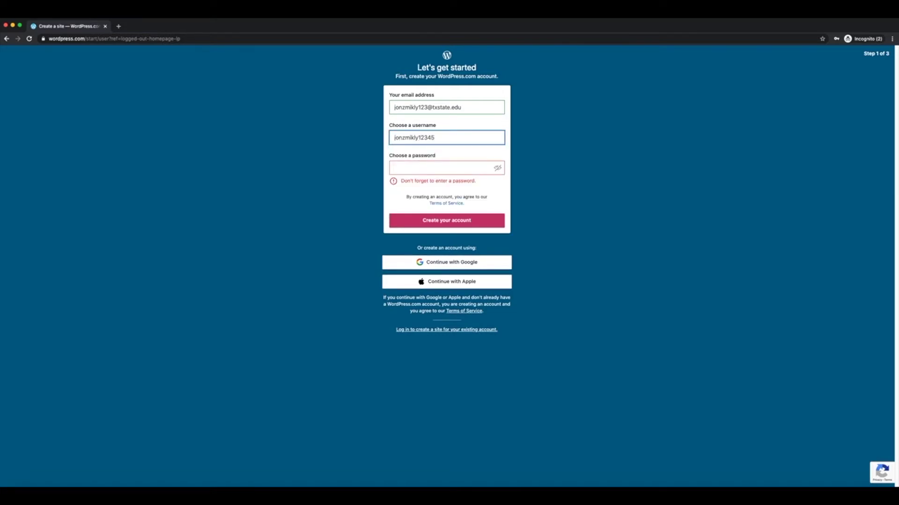
click(402, 169)
text(aaaaaaaaa)
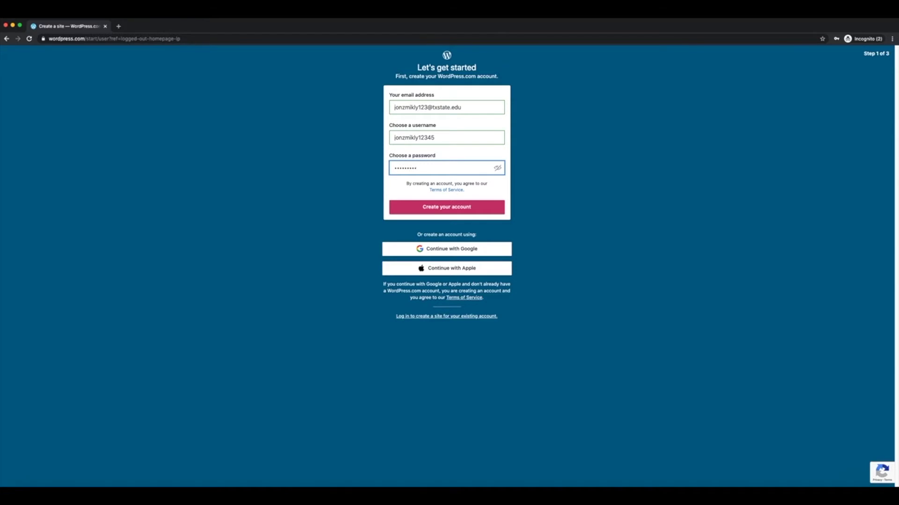
key(Return)
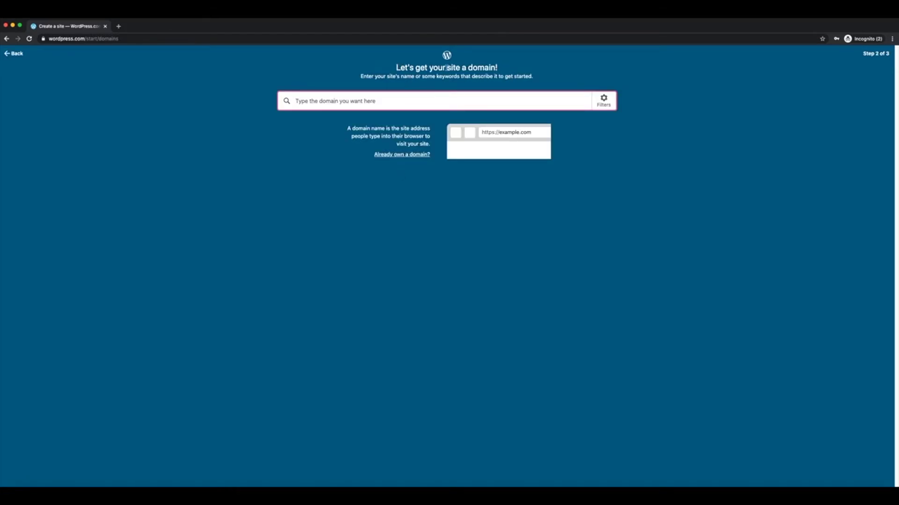
- Search domains for 'restaurants in central texas' and select the free restaurantsincentraltexas.wordpress.com address
double_click(476, 67)
click(477, 67)
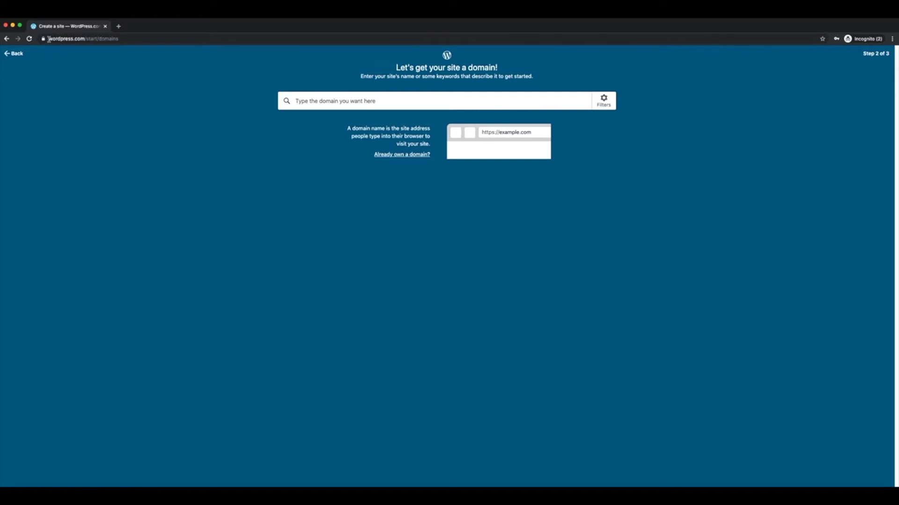
click(312, 102)
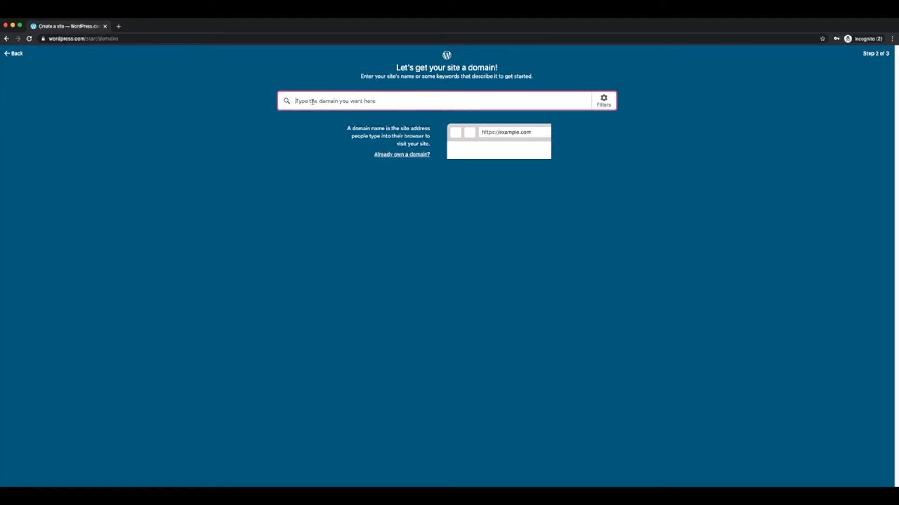
text(restaurant)
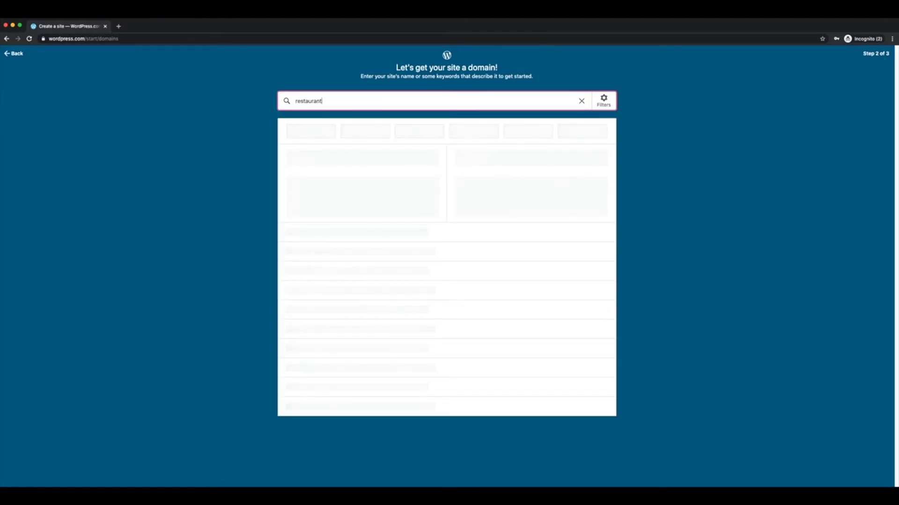
text(s in central texas)
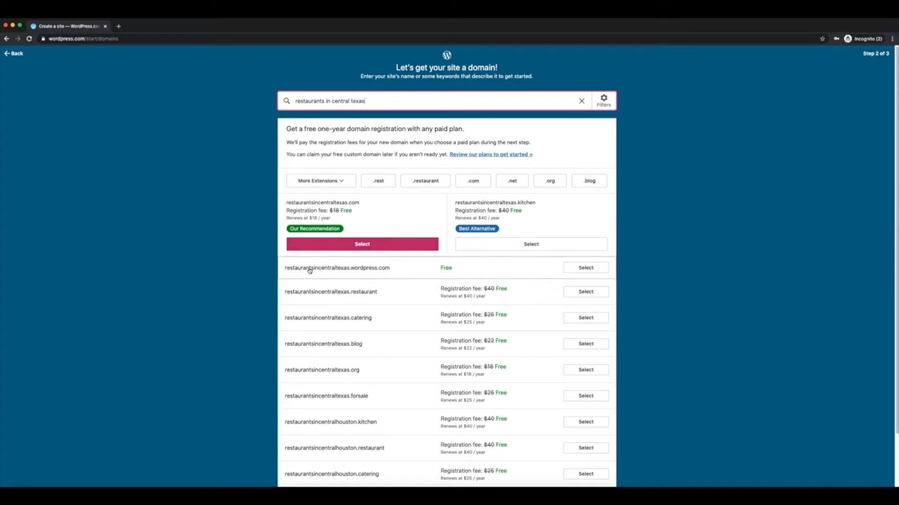
scroll(395, 299, down, 2)
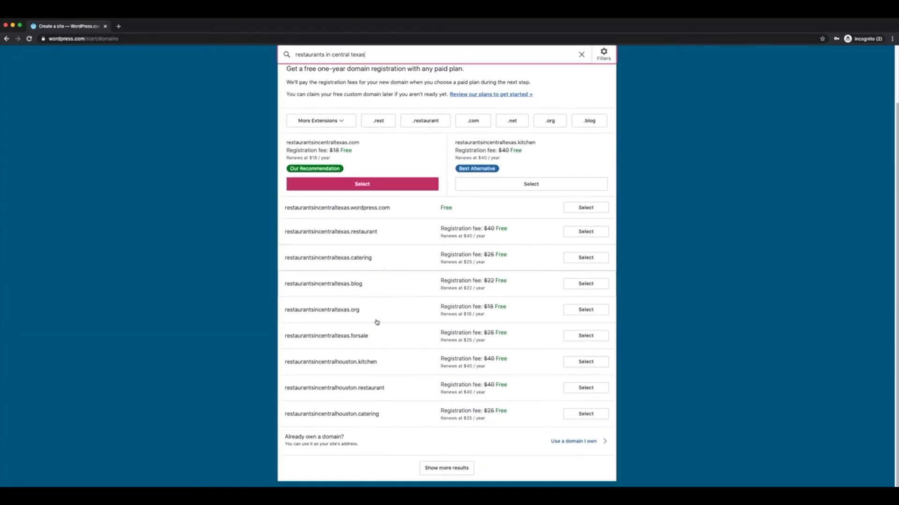
scroll(377, 257, up, 2)
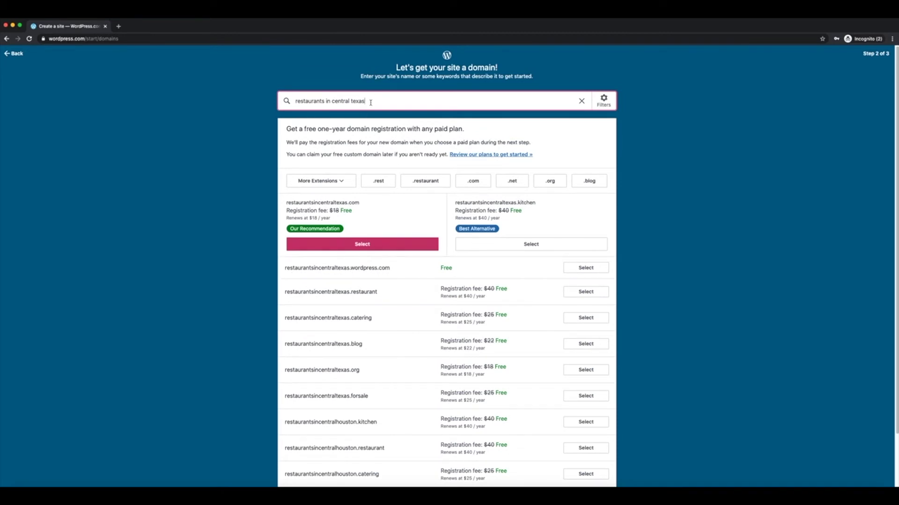
click(582, 269)
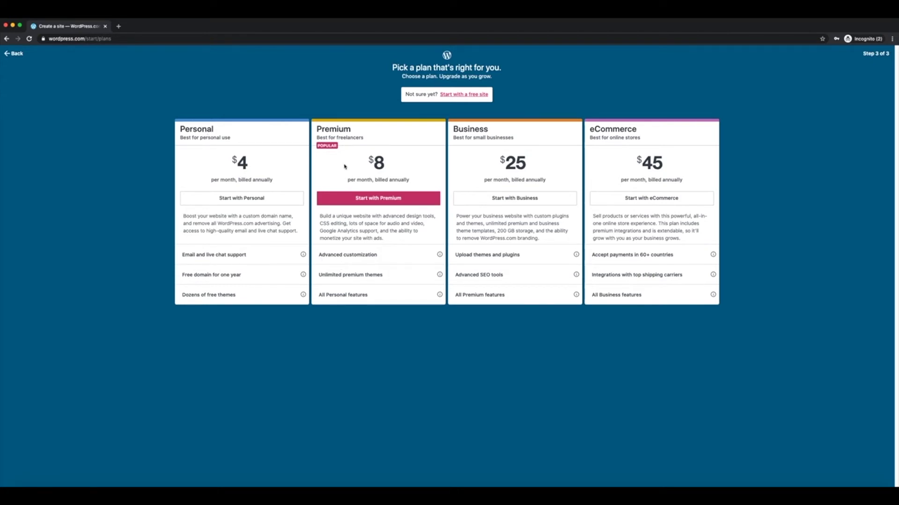
- Skip the paid plans by choosing 'Start with a free site'
drag(406, 94, 435, 96)
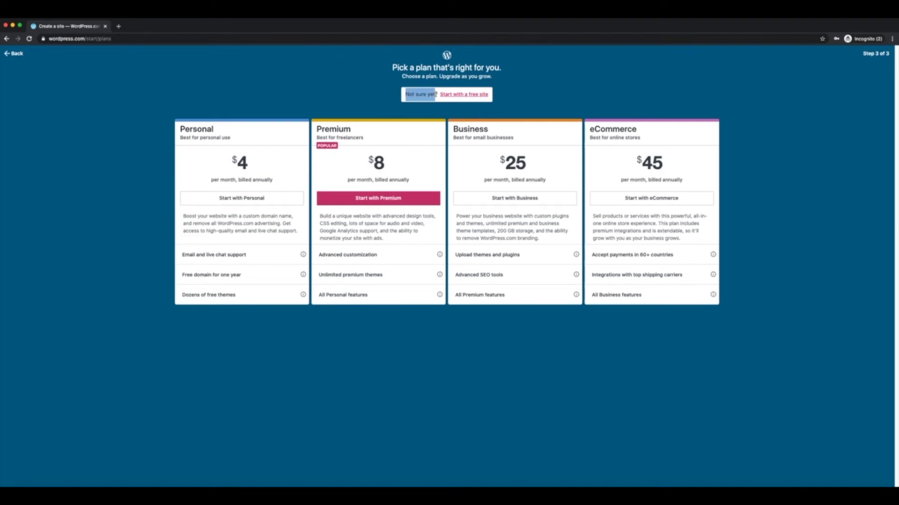
click(473, 96)
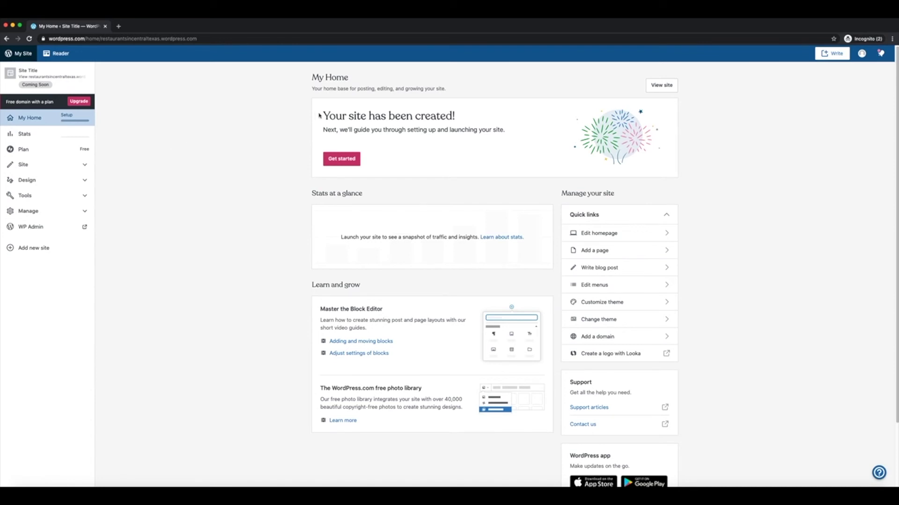
- From the dashboard's Get started card, go to Name your site in the setup checklist
drag(321, 115, 455, 117)
click(395, 131)
click(342, 159)
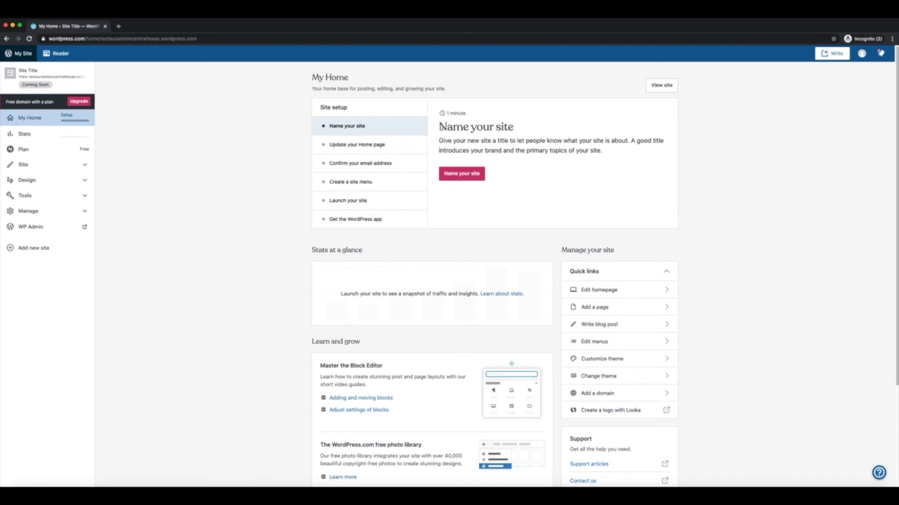
click(464, 176)
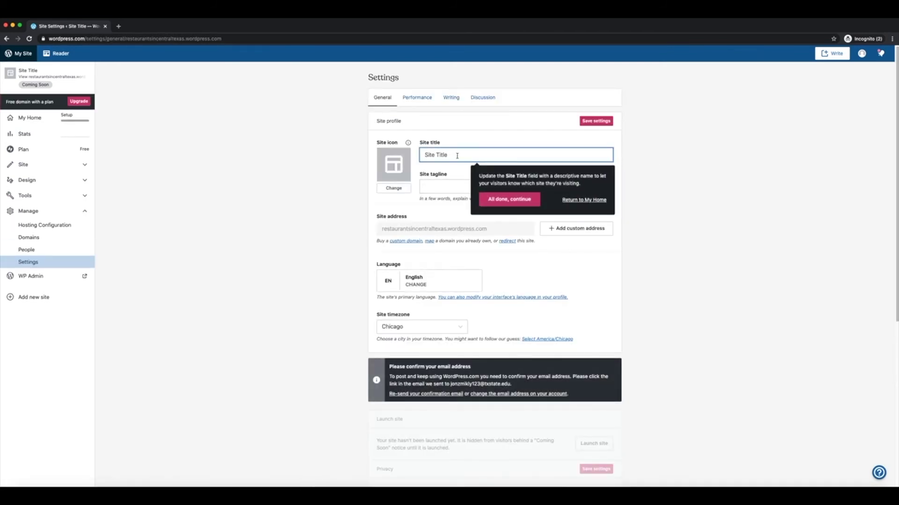
- Save site title 'Restaurant Reviews in Central Texas' with tagline 'All the best food you can imagine', then return to My Home
drag(449, 155, 424, 154)
text(Restaurant Reviews in Central Texas)
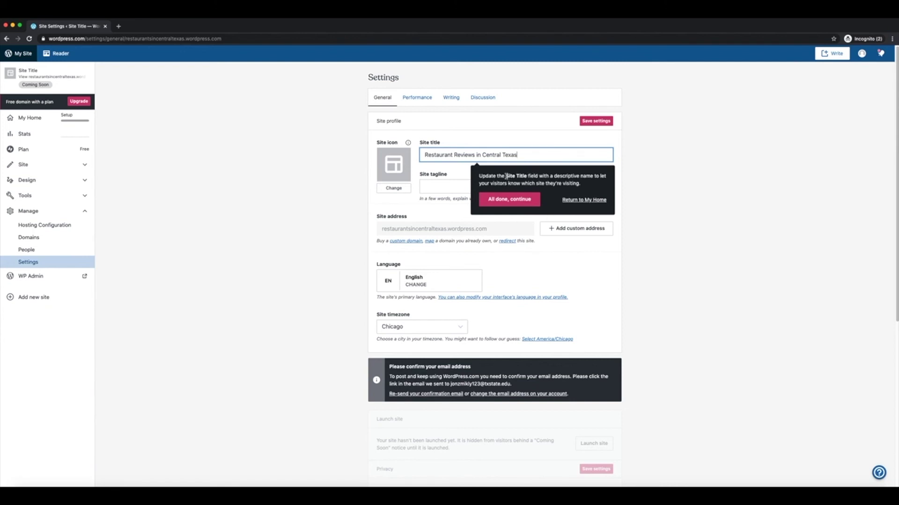
click(448, 189)
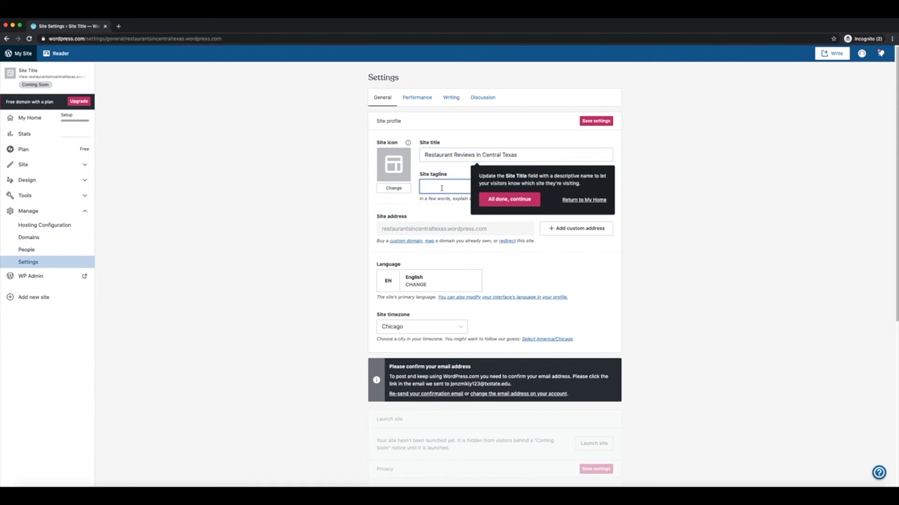
text(All the best)
text(food y)
click(514, 200)
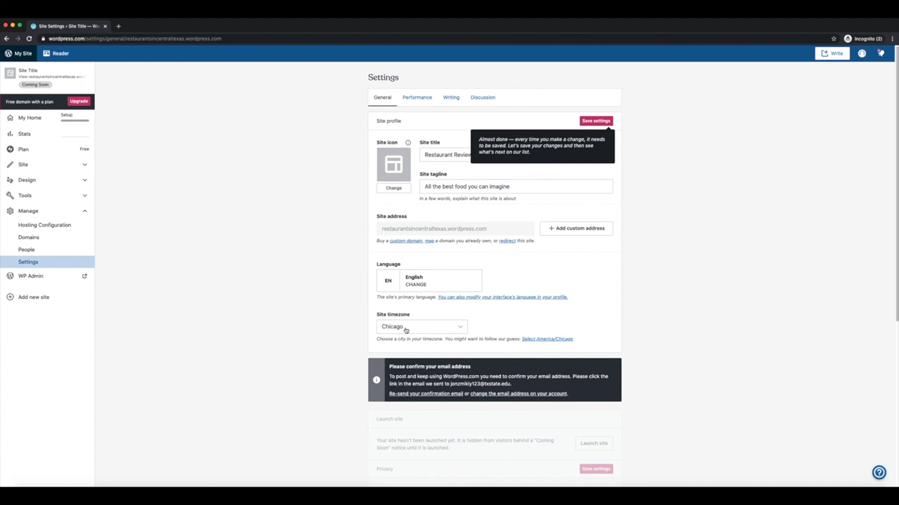
click(593, 122)
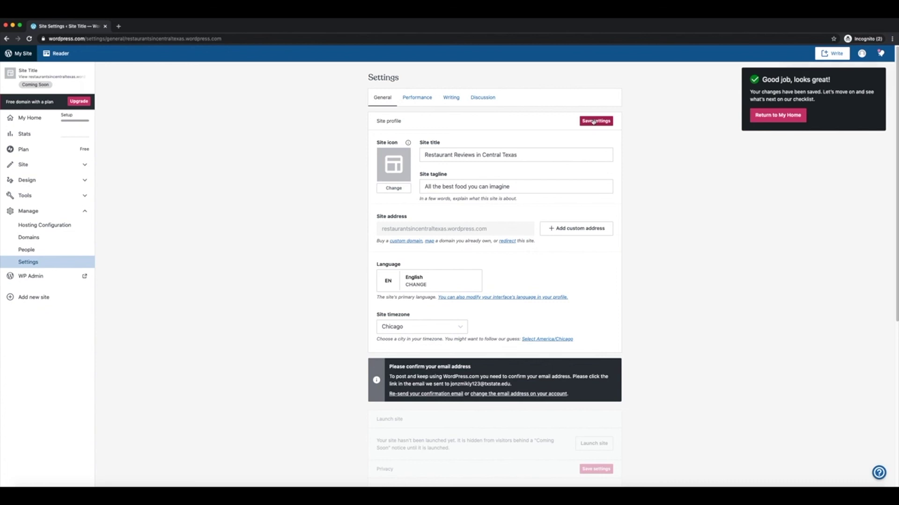
click(764, 117)
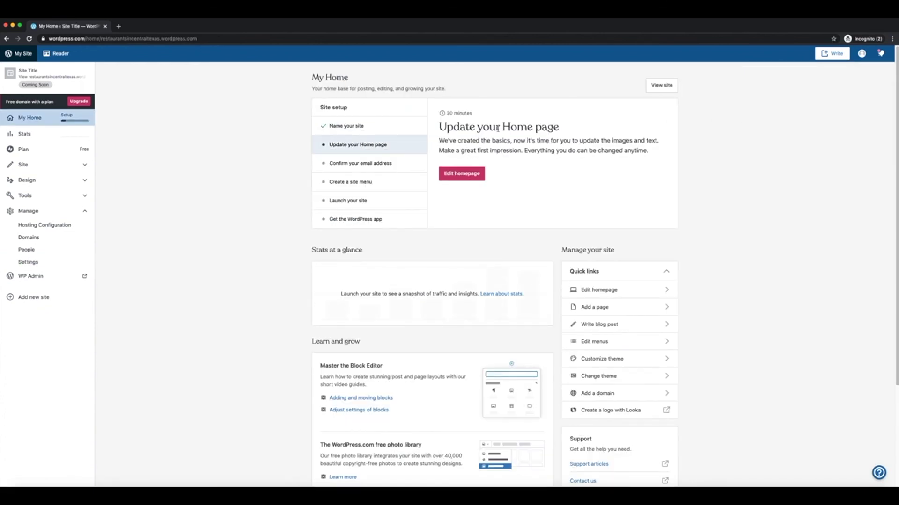